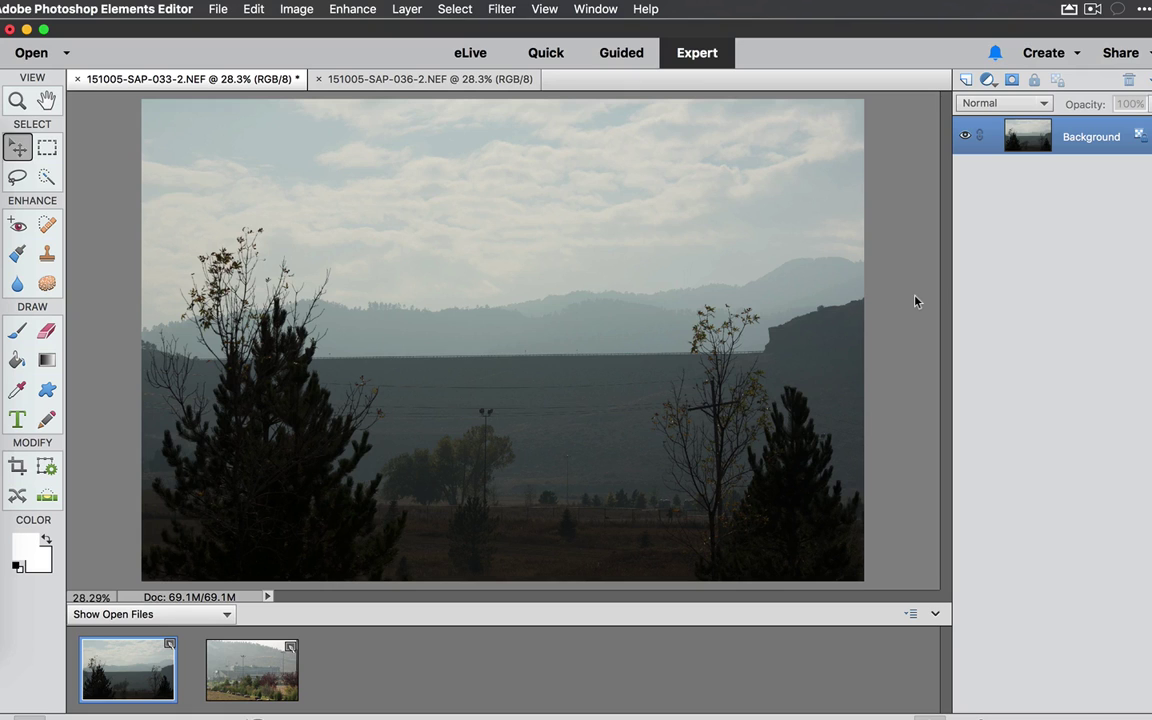
# Step: Duplicate the photo layer twice, apply Auto Haze Removal to Layer 1 copy, and compare its visibility
pyautogui.press('super')
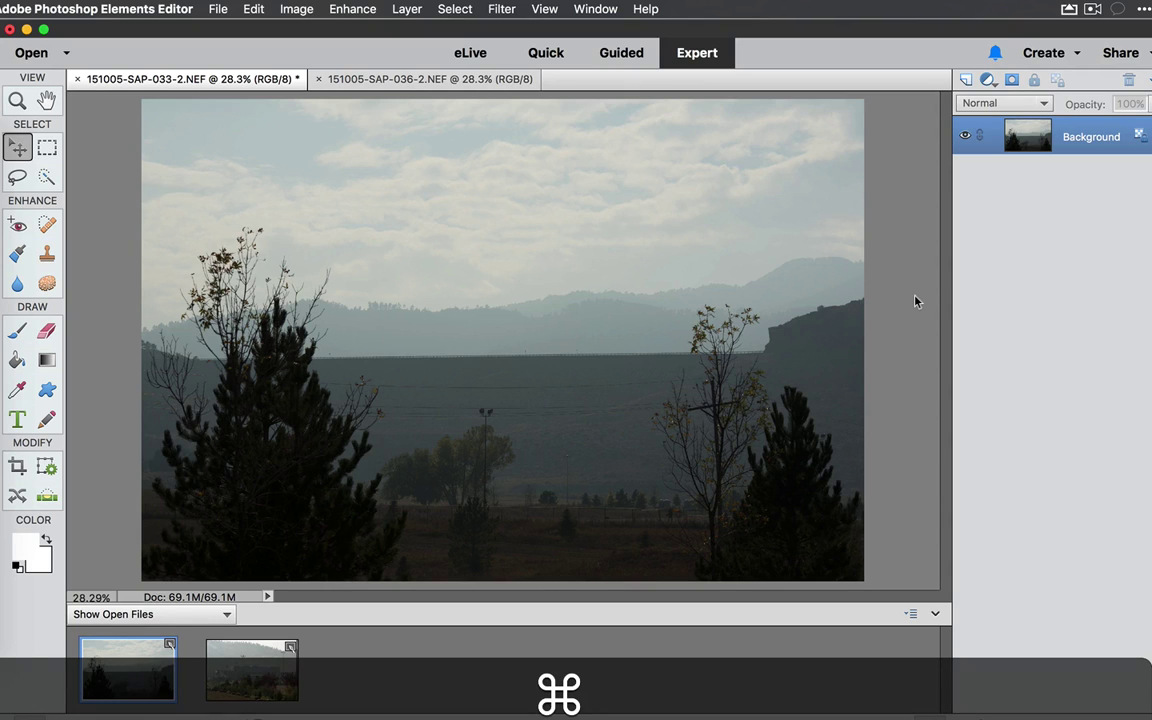
pyautogui.press('super+j')
pyautogui.press('super+j')
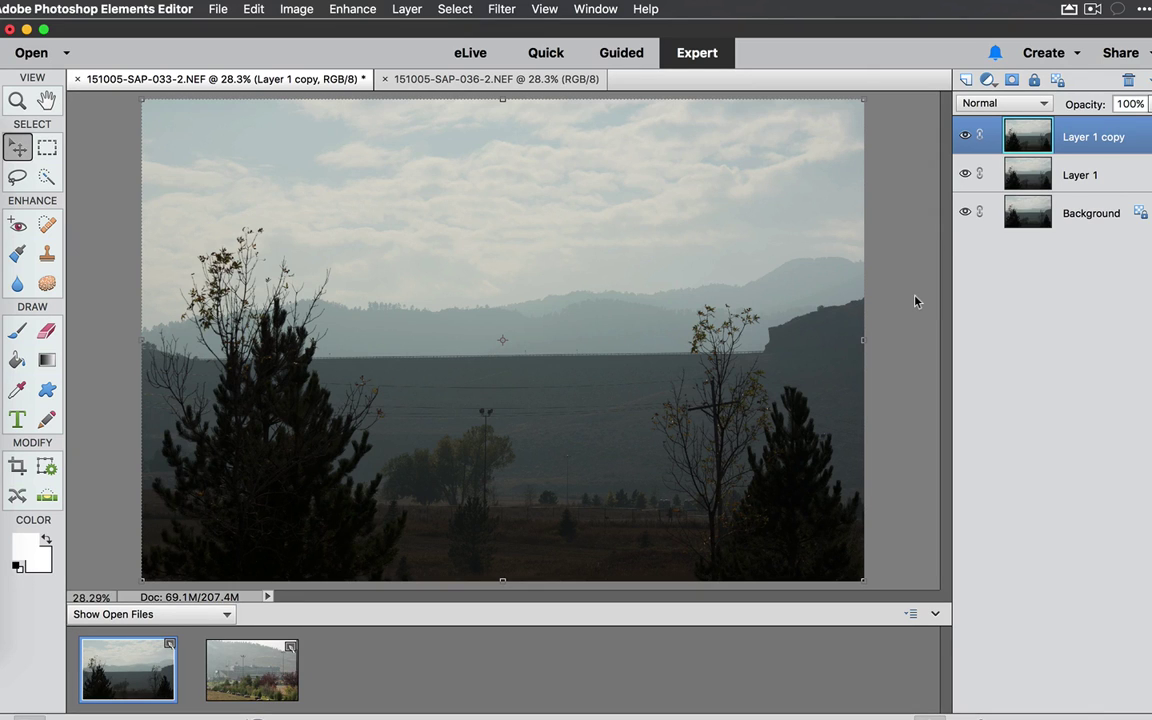
pyautogui.click(340, 8)
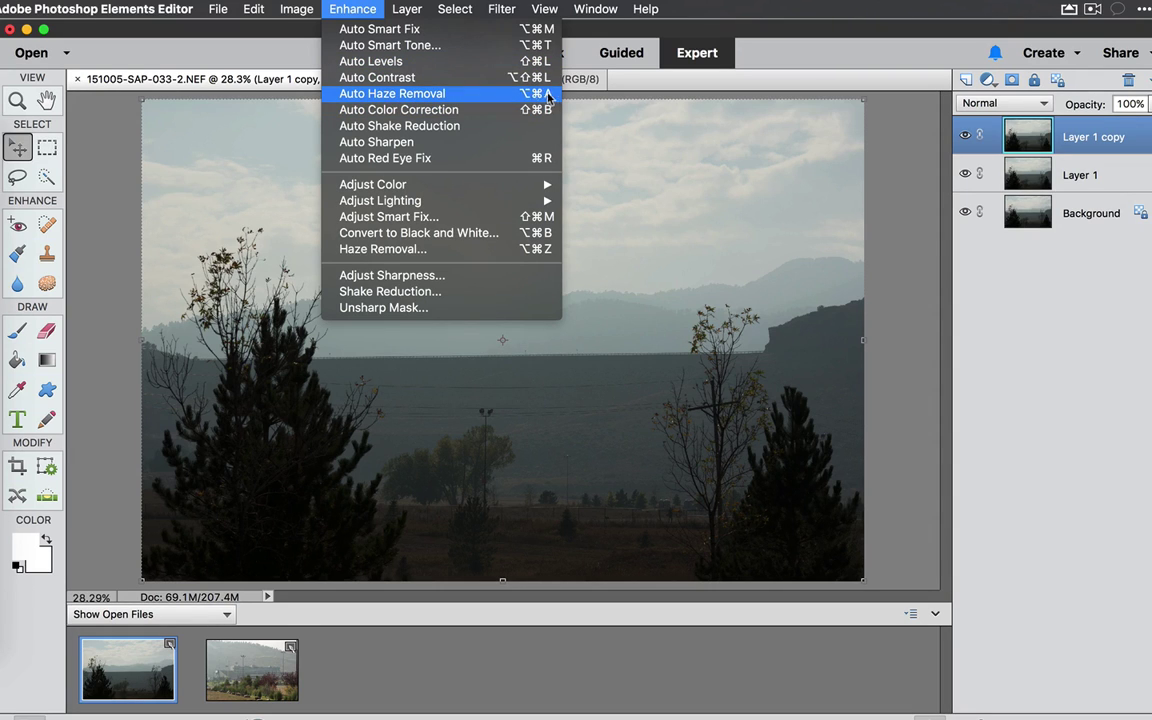
pyautogui.click(435, 95)
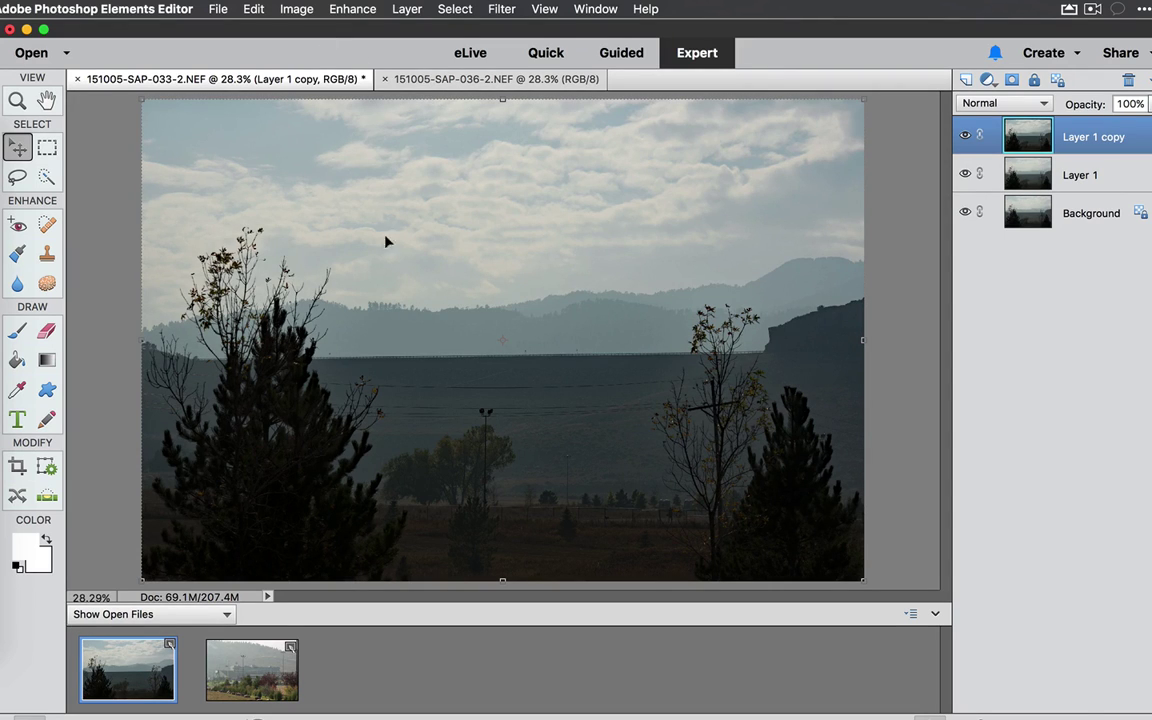
pyautogui.click(966, 134)
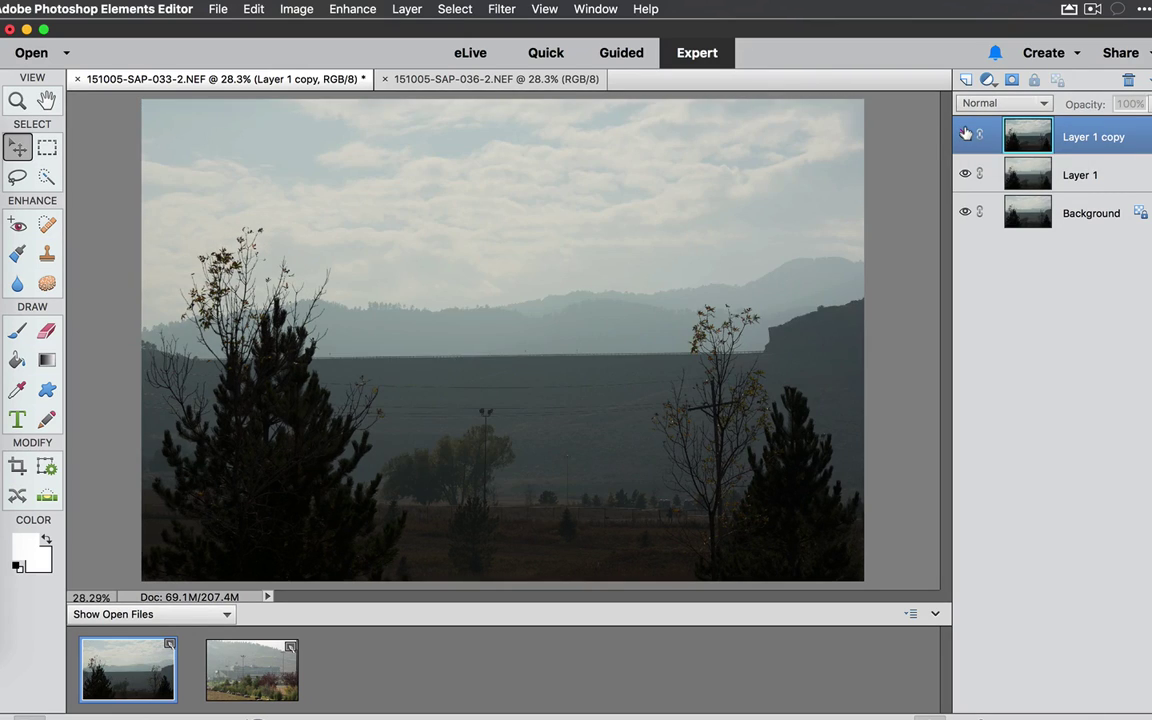
pyautogui.click(966, 134)
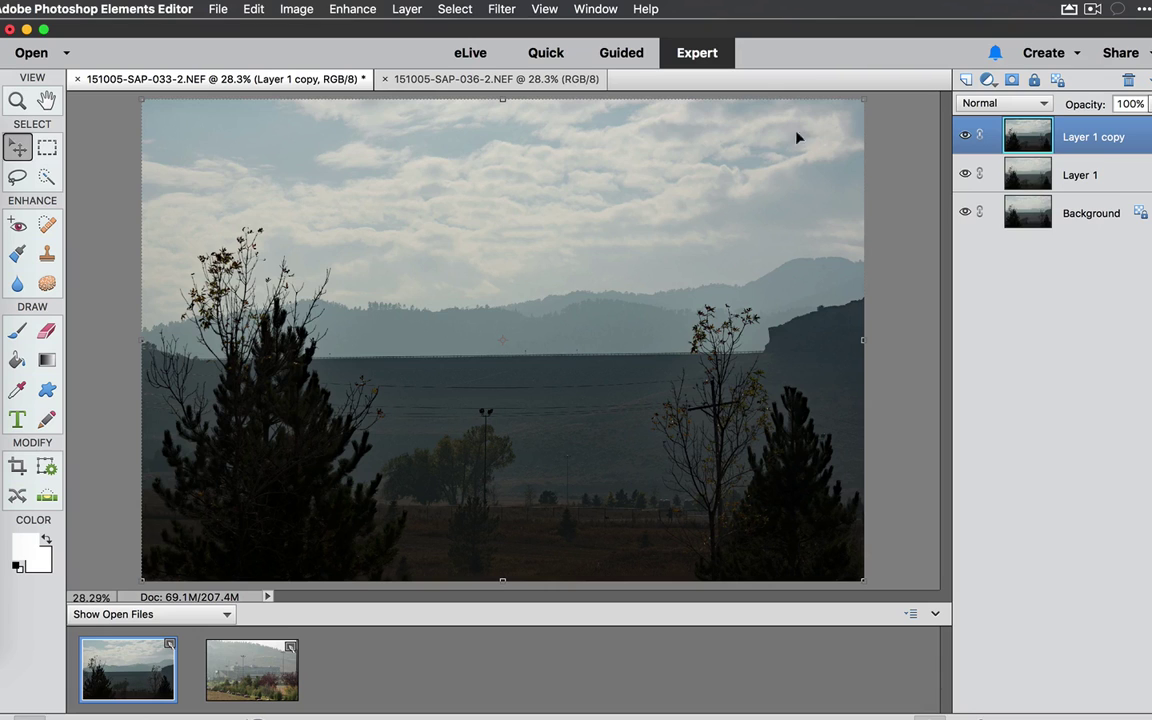
# Step: Hide Layer 1 copy, select Layer 1, and open the Haze Removal dialog
pyautogui.click(965, 133)
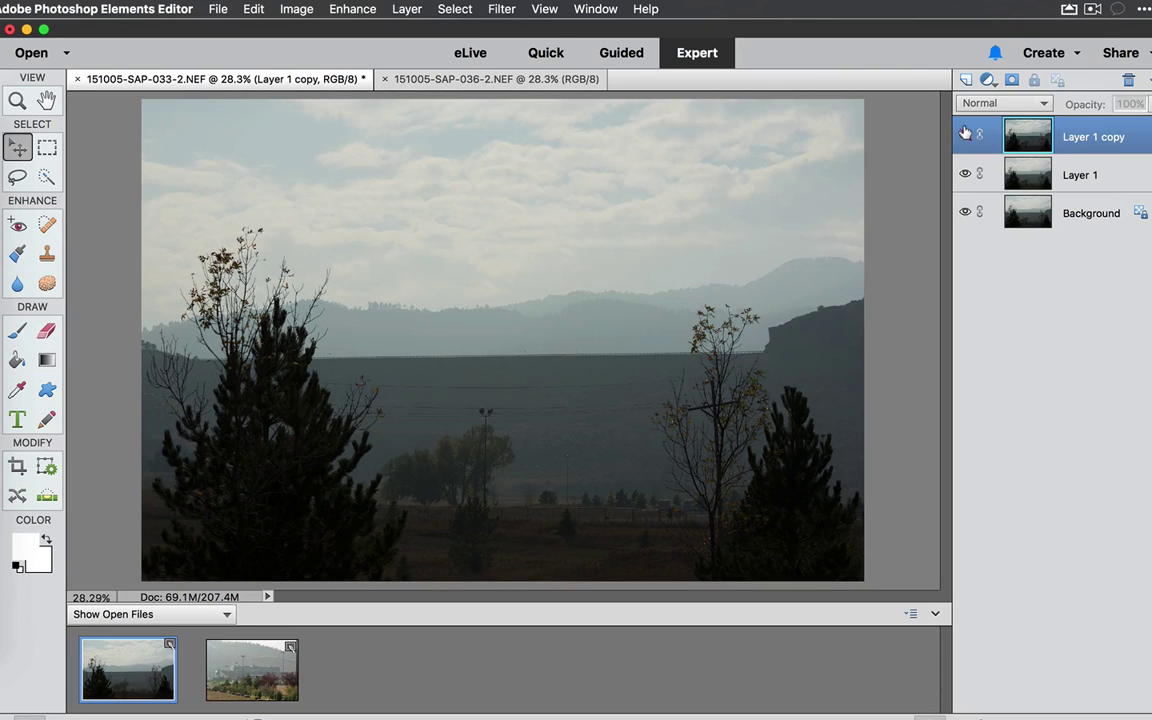
pyautogui.click(1033, 176)
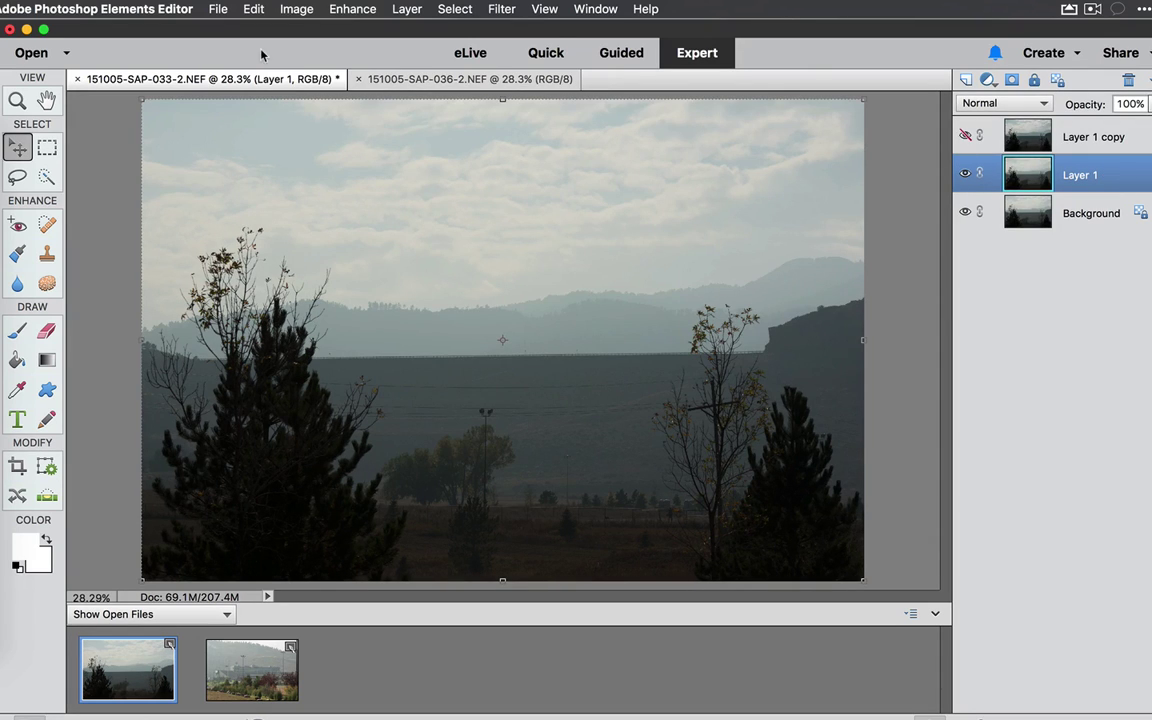
pyautogui.click(345, 9)
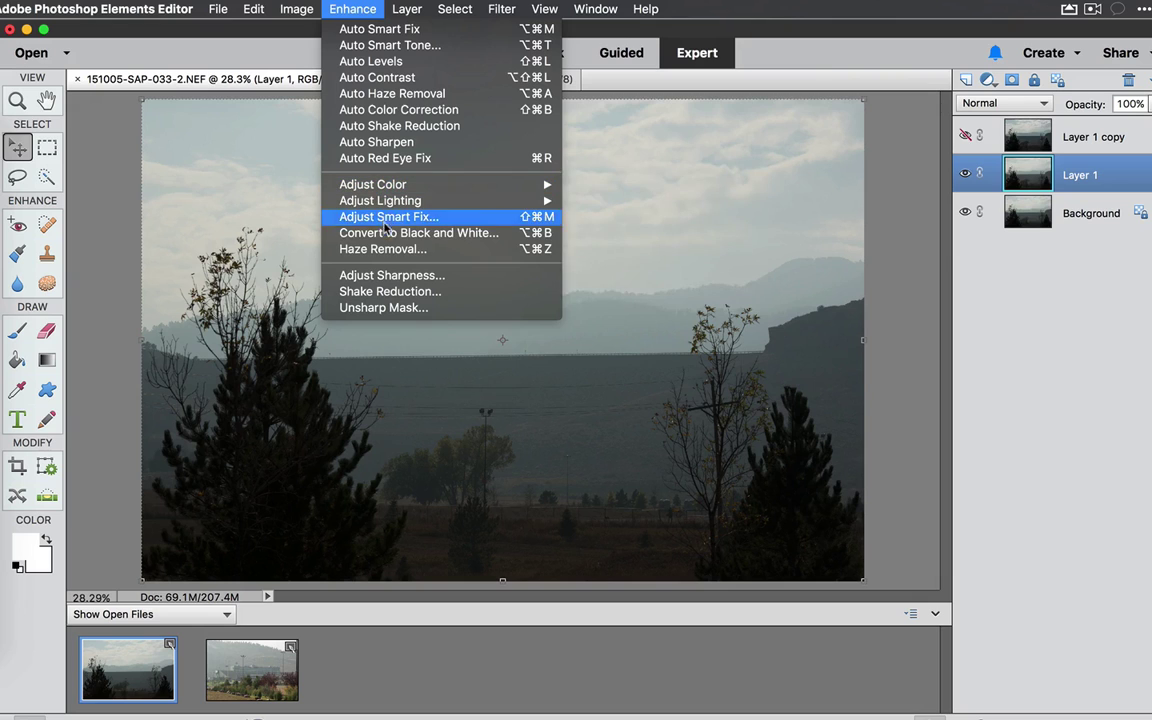
pyautogui.click(385, 248)
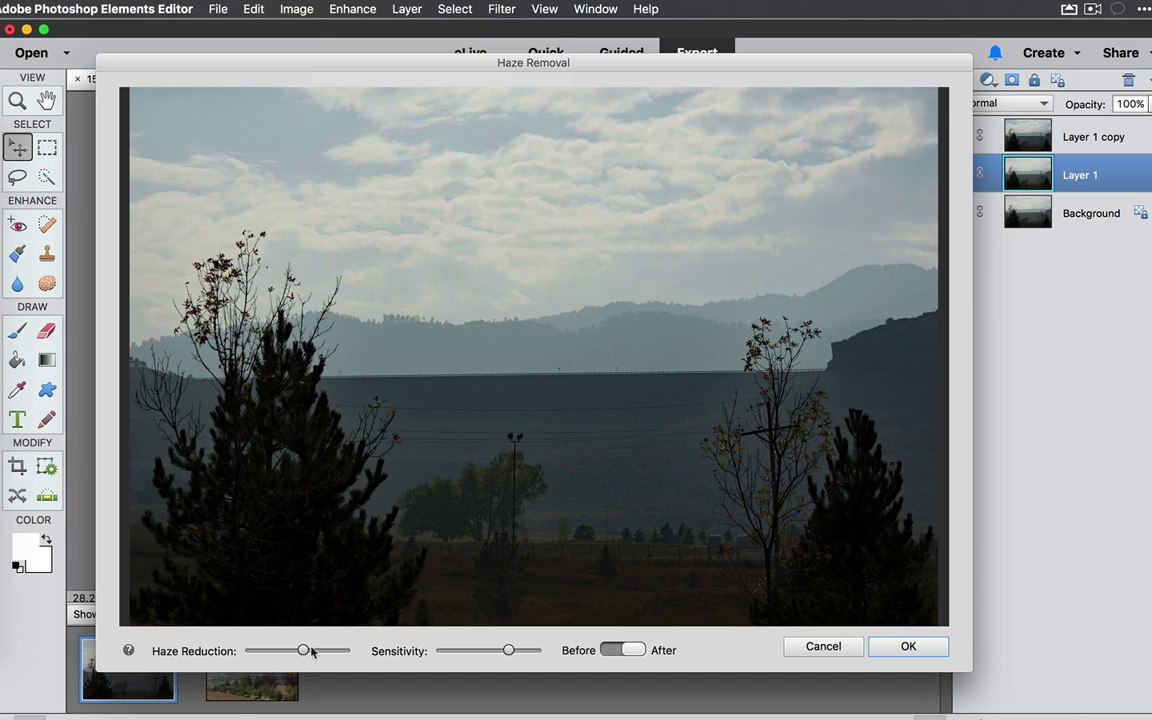
# Step: Raise Haze Reduction and compare the Before and After previews
pyautogui.moveTo(301, 650); pyautogui.dragTo(325, 658)
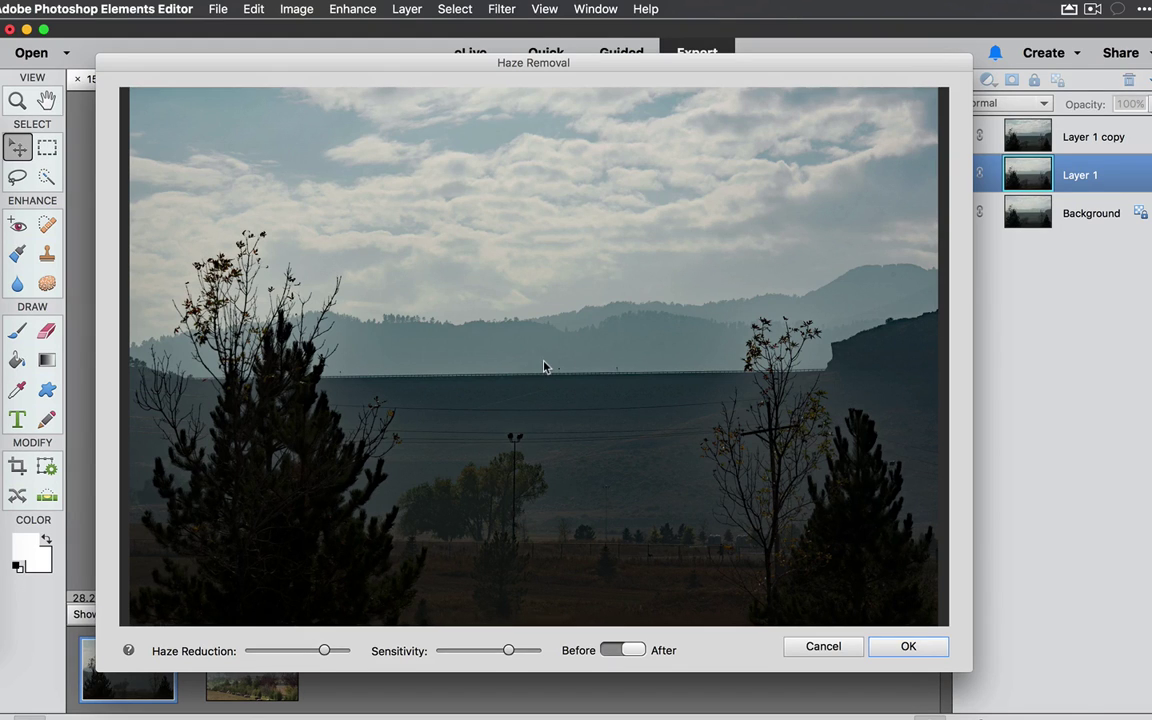
pyautogui.click(638, 649)
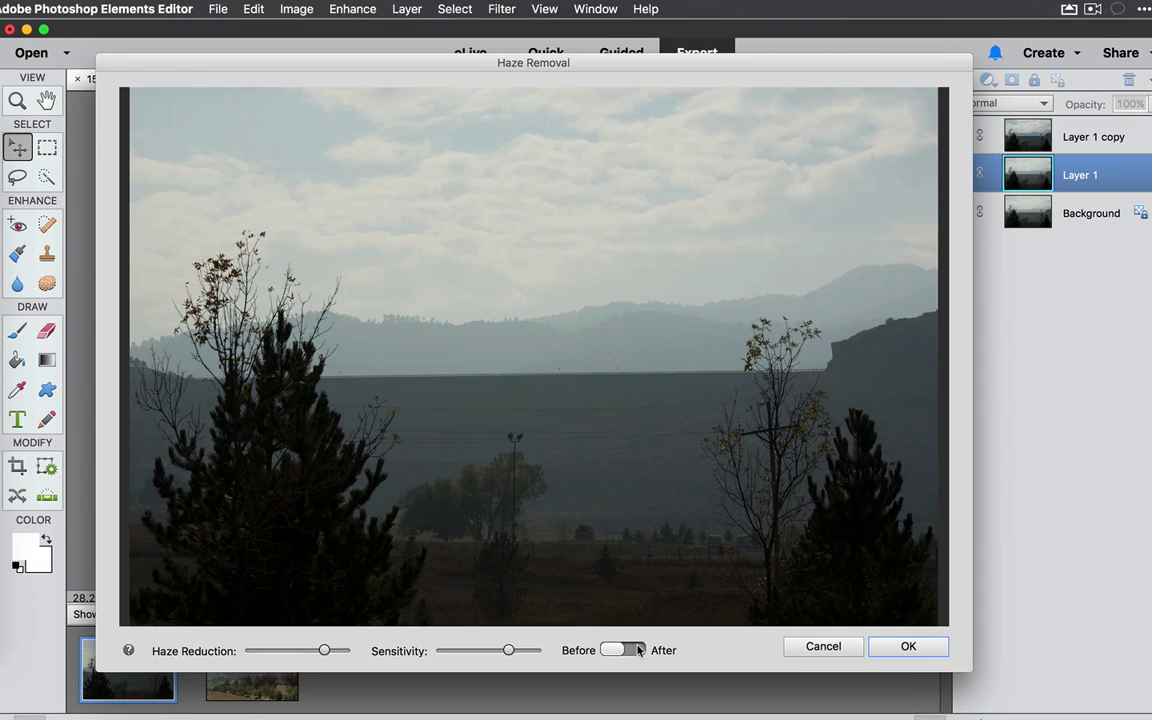
pyautogui.click(613, 651)
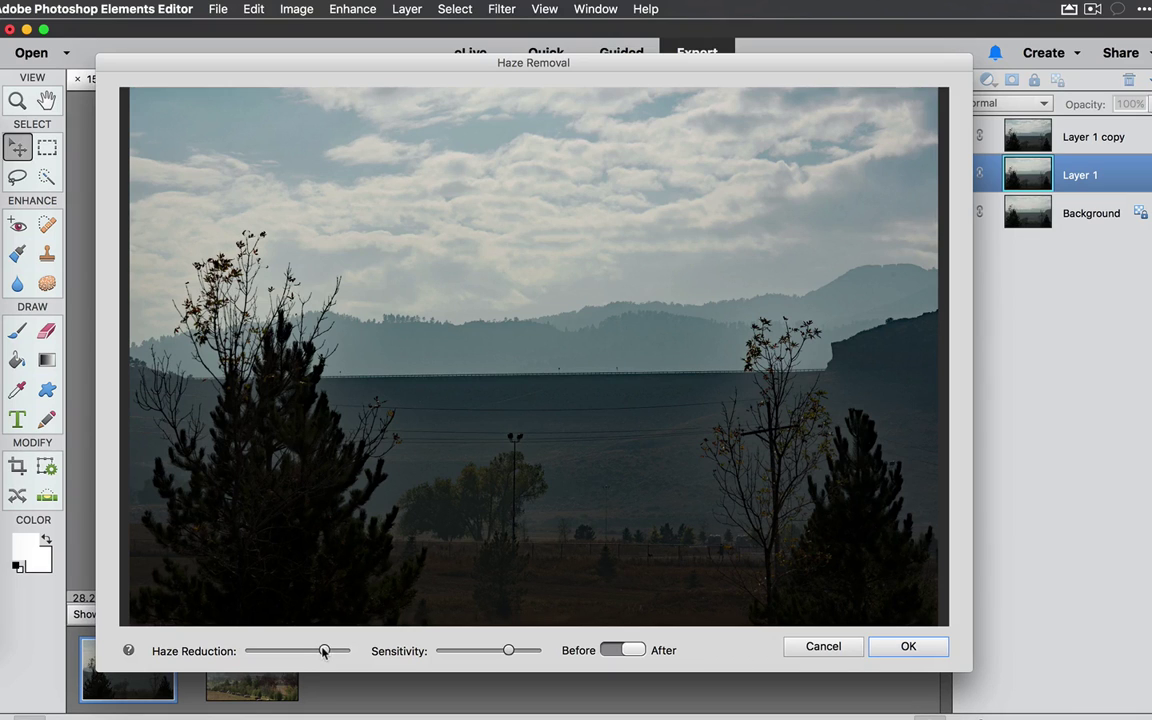
# Step: Fine-tune the Haze Reduction and Sensitivity sliders, finishing with stronger Haze Reduction
pyautogui.moveTo(323, 651); pyautogui.dragTo(337, 657)
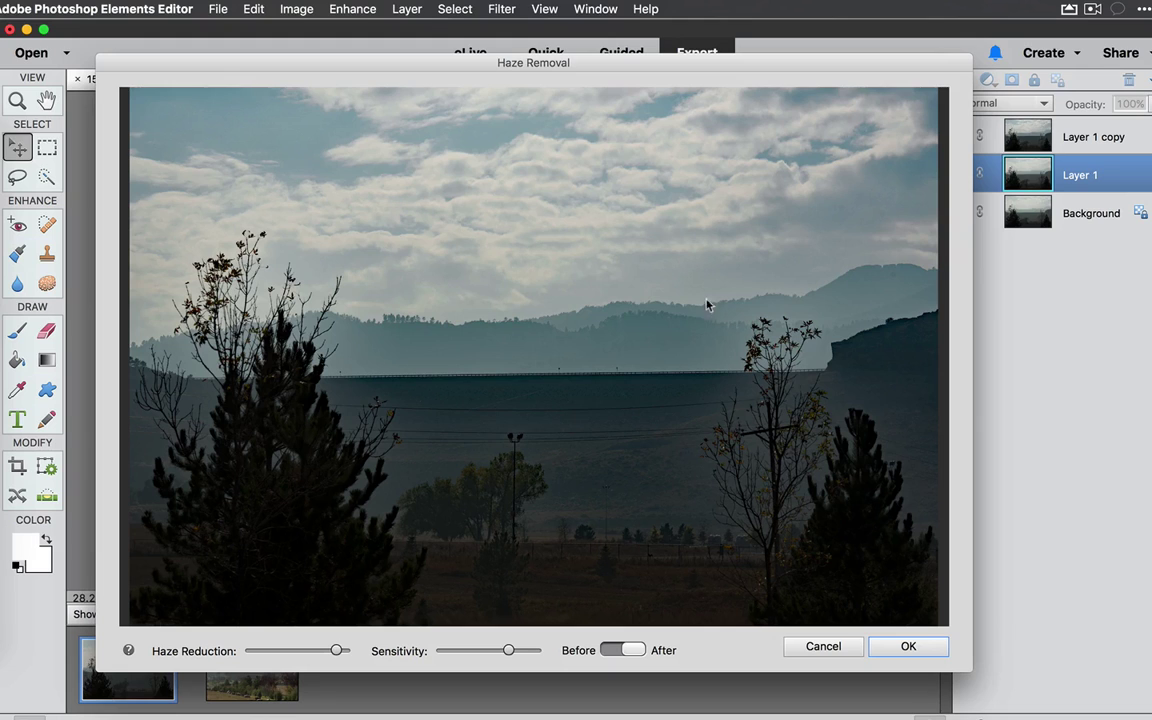
pyautogui.click(338, 651)
pyautogui.moveTo(328, 652); pyautogui.dragTo(313, 653)
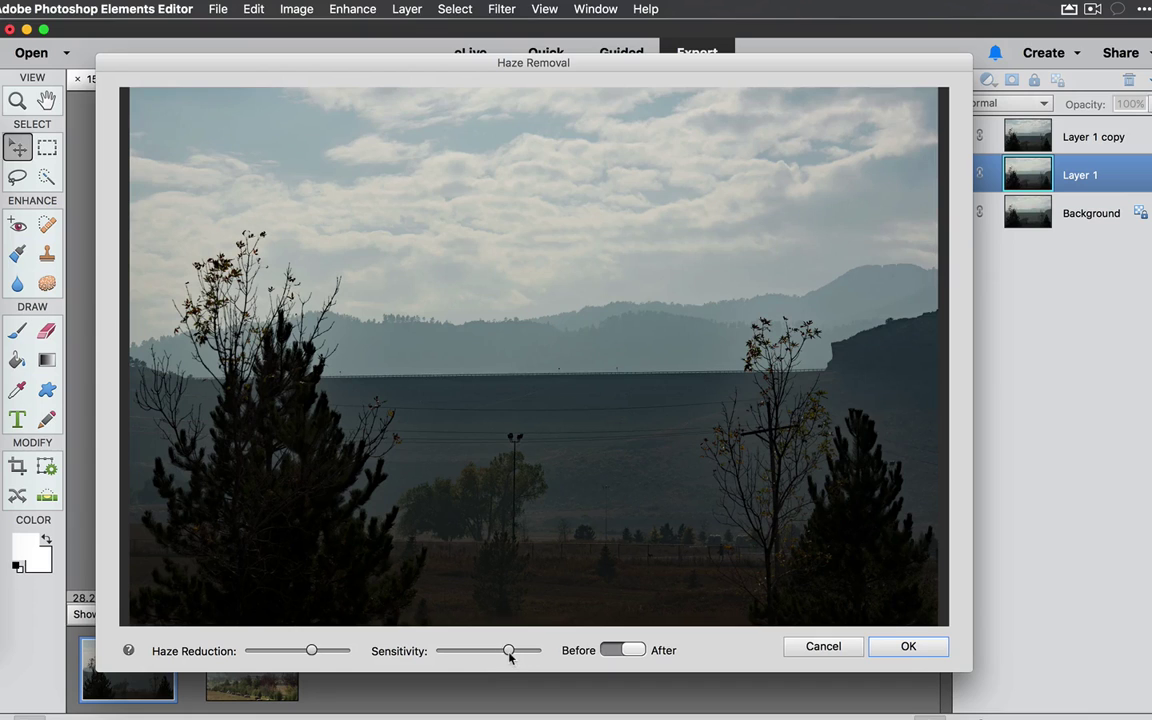
pyautogui.moveTo(509, 655); pyautogui.dragTo(494, 657)
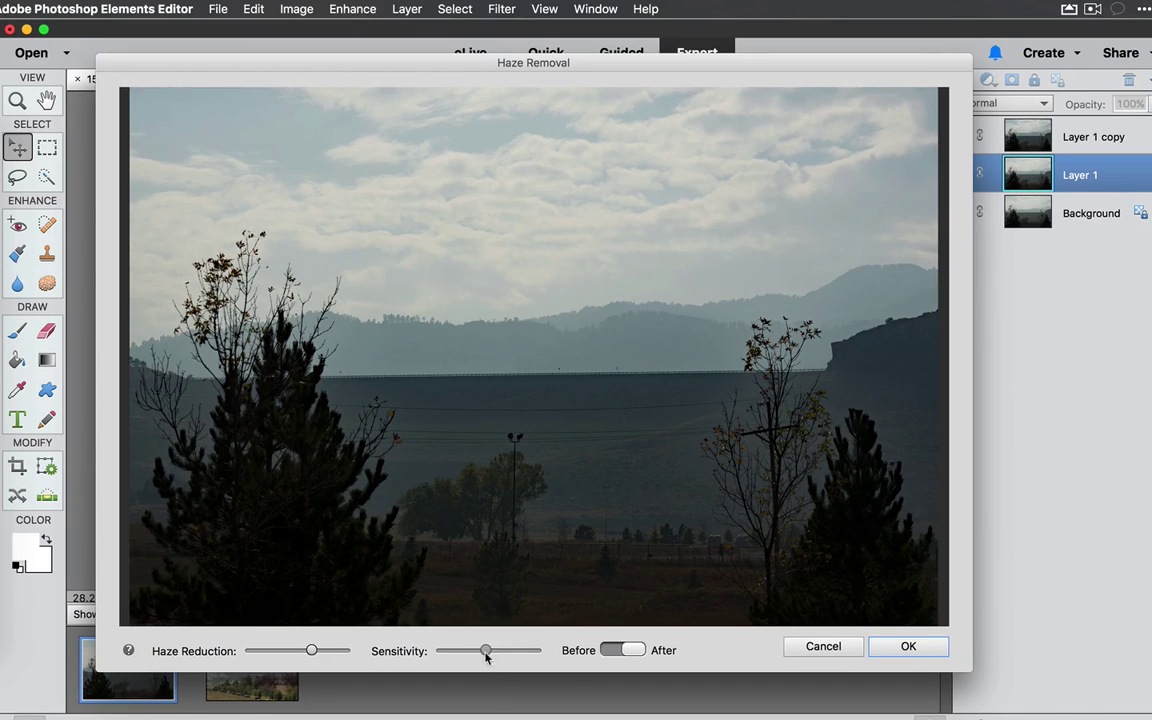
pyautogui.moveTo(487, 655); pyautogui.dragTo(515, 652)
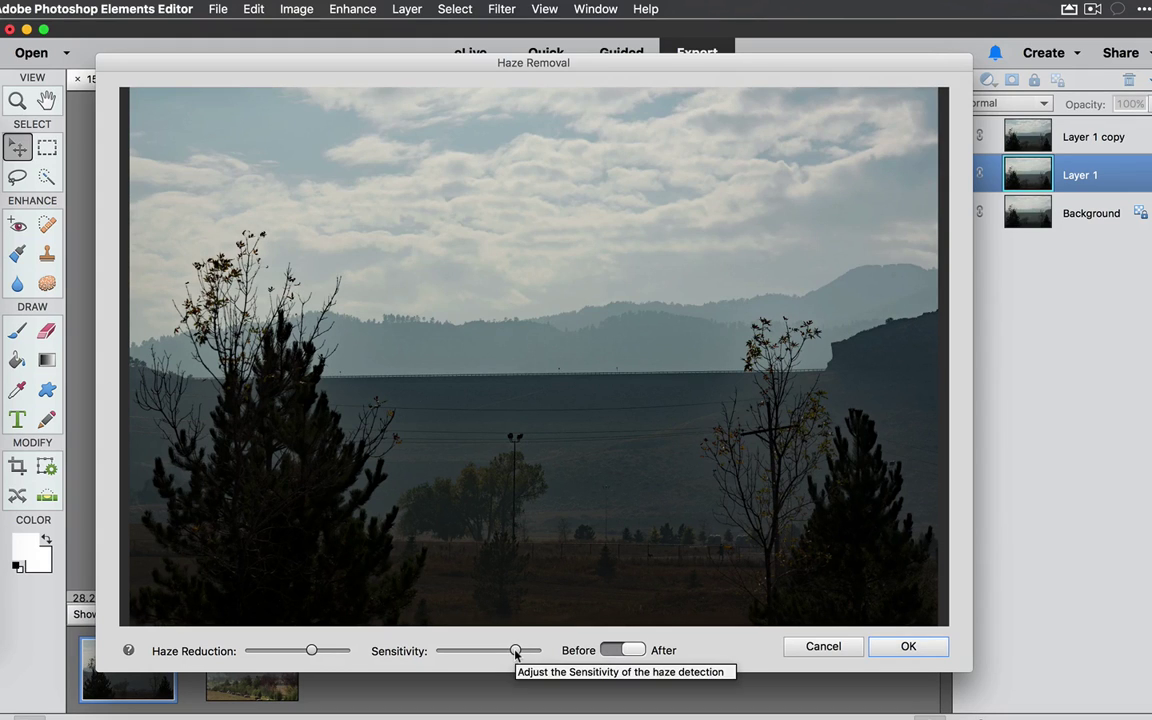
pyautogui.moveTo(516, 652); pyautogui.dragTo(497, 652)
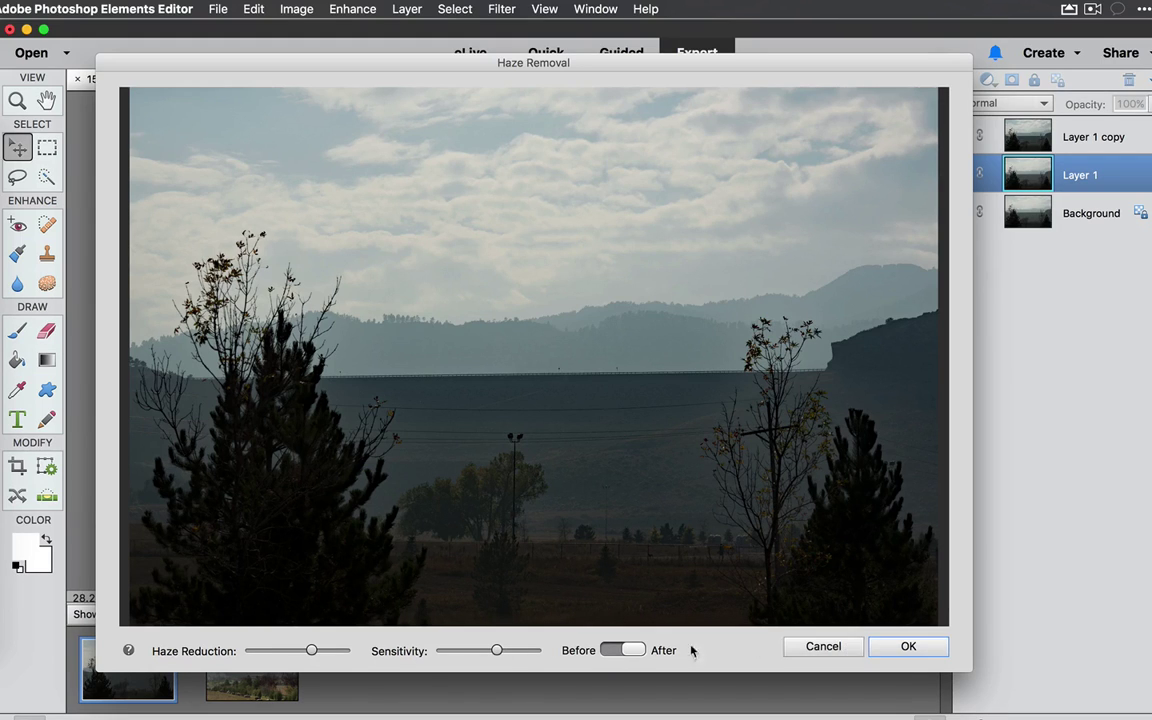
pyautogui.moveTo(311, 653); pyautogui.dragTo(333, 651)
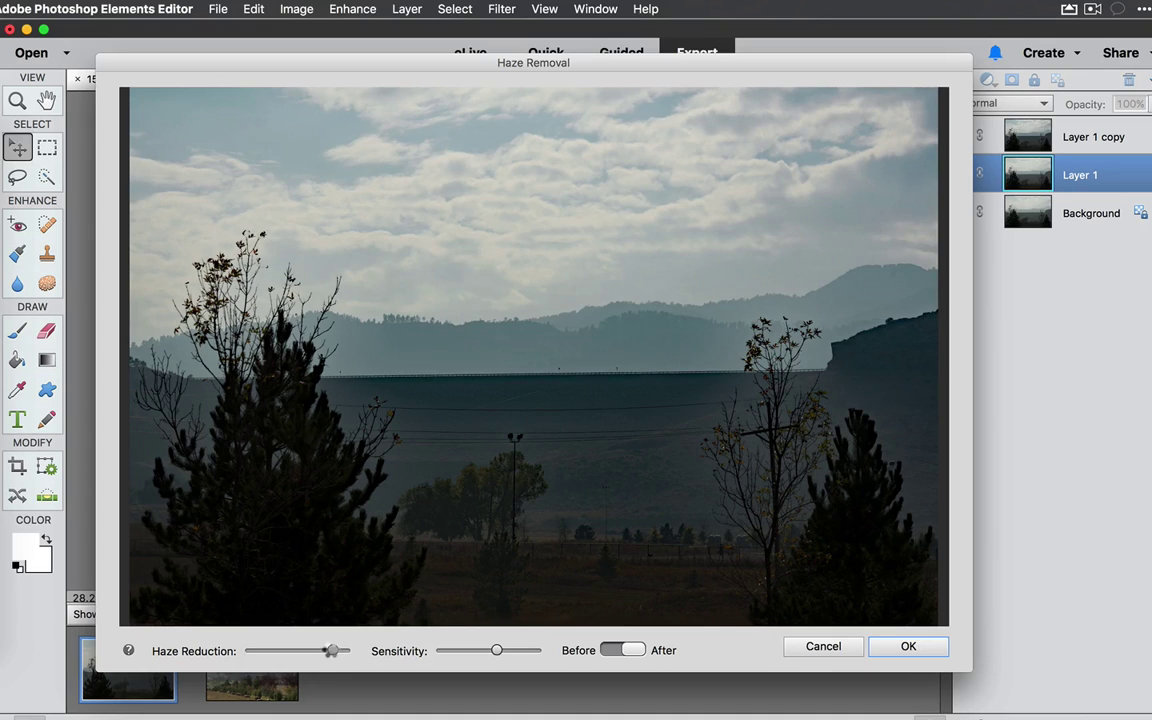
# Step: Apply the Haze Removal to Layer 1 and add a black hide-all layer mask
pyautogui.click(907, 647)
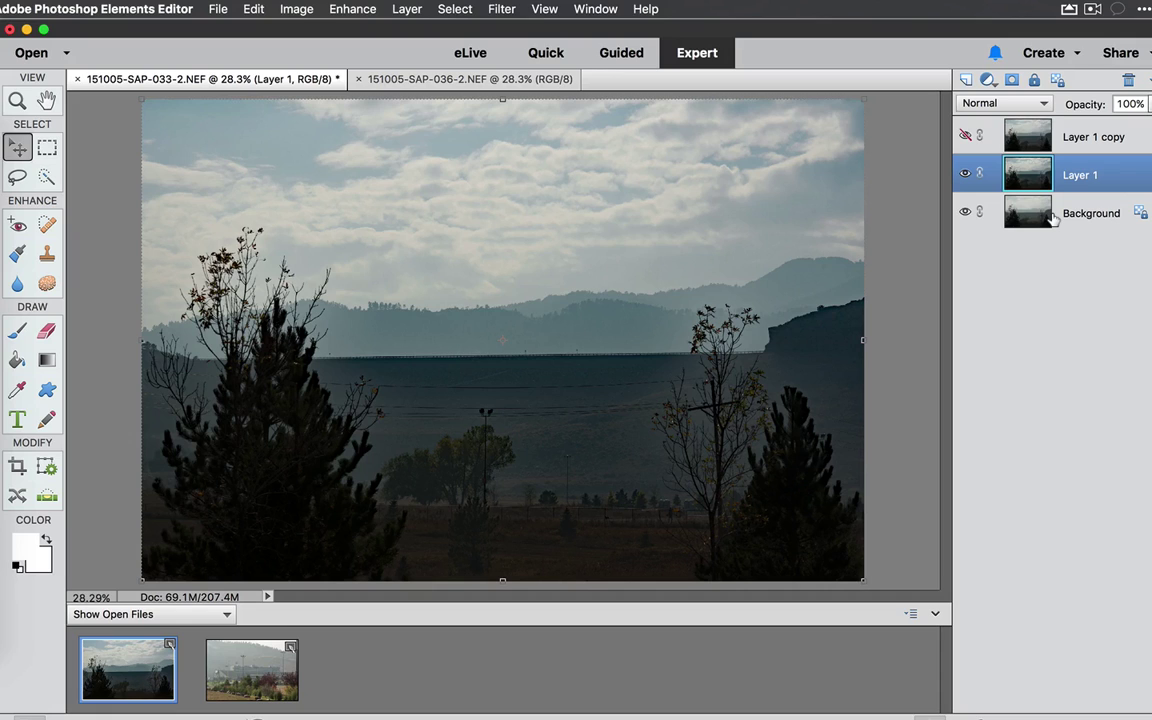
pyautogui.press('alt')
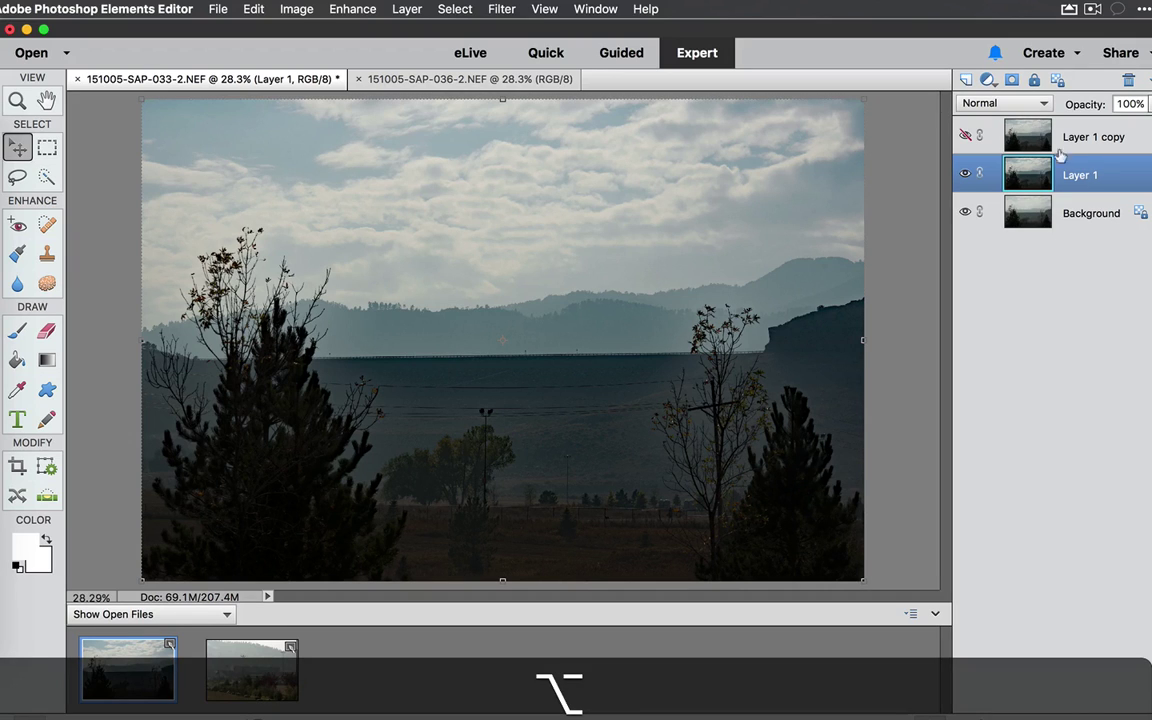
pyautogui.keyDown('alt'); pyautogui.click(1010, 80); pyautogui.keyUp('alt')
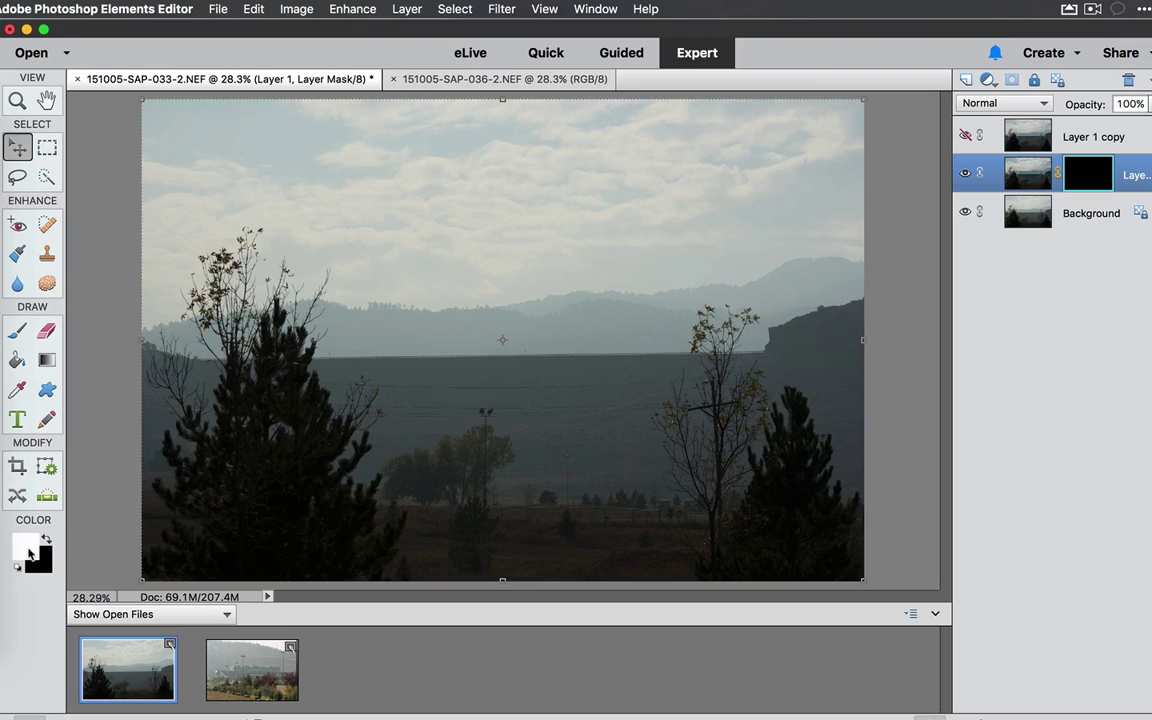
# Step: Set up the Brush tool at 756 px size with 0% hardness
pyautogui.click(20, 335)
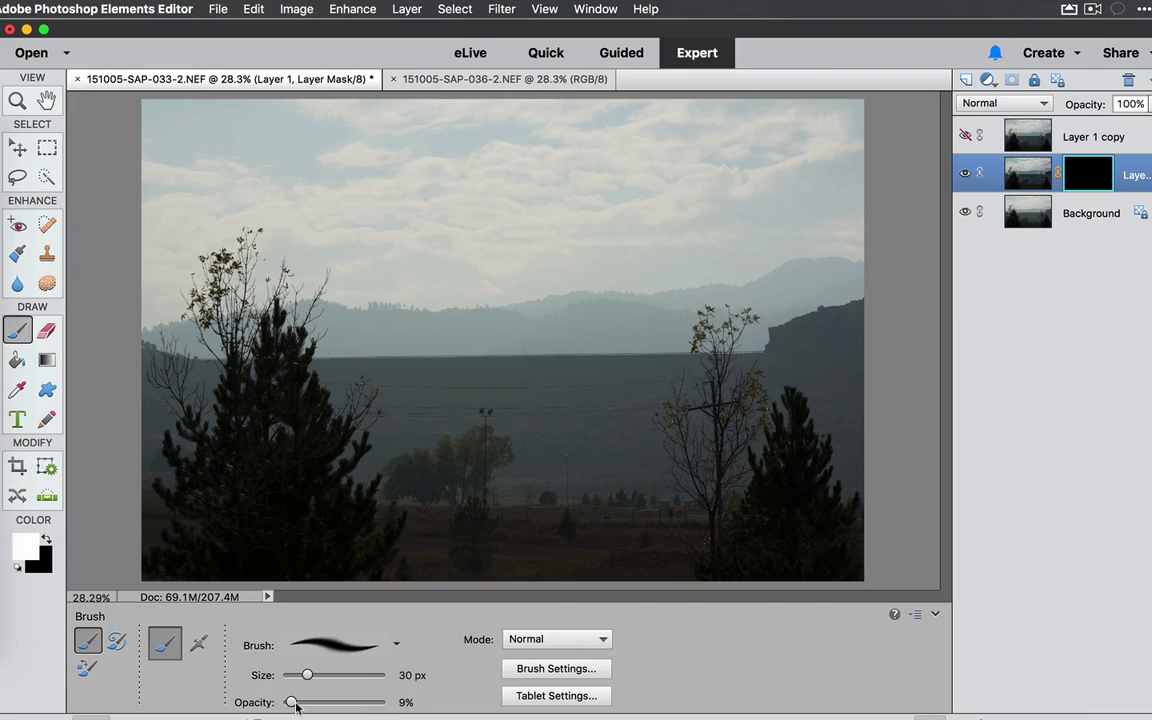
pyautogui.moveTo(308, 677); pyautogui.dragTo(376, 677)
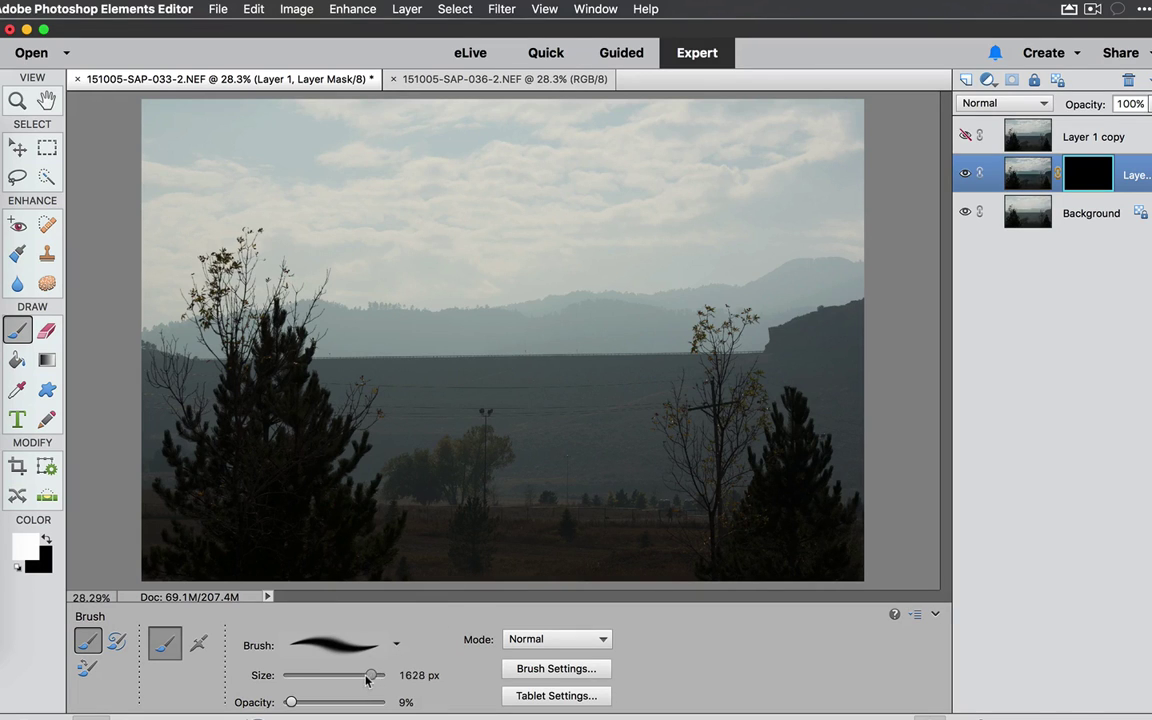
pyautogui.click(557, 670)
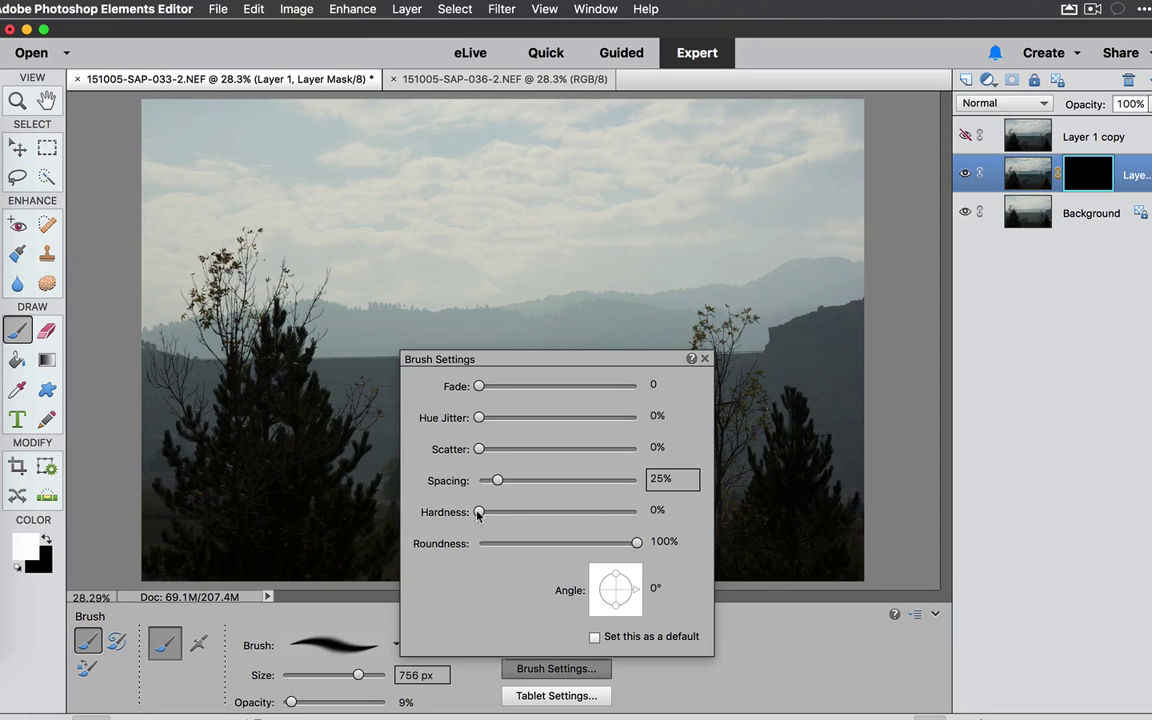
pyautogui.click(806, 660)
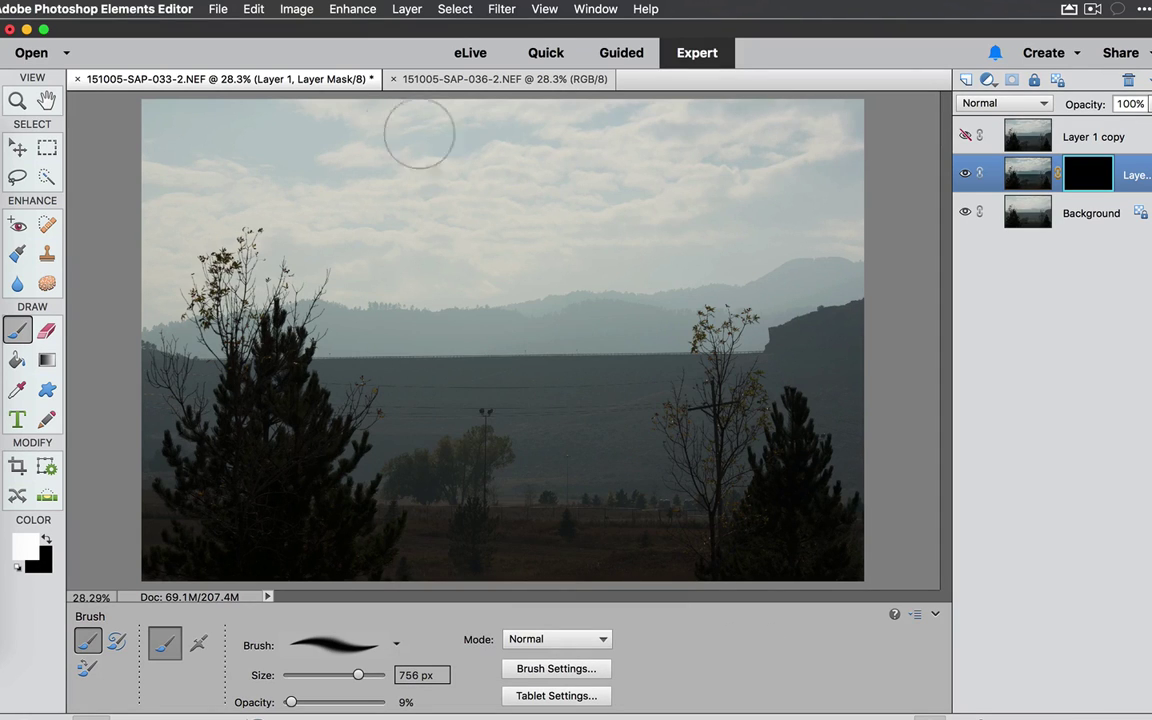
# Step: Paint white on Layer 1's mask across the sky, clouds and hills to reveal the dehazed image
pyautogui.moveTo(419, 133)
pyautogui.mouseDown()
pyautogui.moveTo(610, 212)
pyautogui.moveTo(378, 208)
pyautogui.moveTo(511, 234)
pyautogui.moveTo(152, 163)
pyautogui.moveTo(345, 161)
pyautogui.moveTo(170, 146)
pyautogui.moveTo(336, 192)
pyautogui.moveTo(485, 201)
pyautogui.moveTo(494, 216)
pyautogui.moveTo(708, 237)
pyautogui.mouseUp()
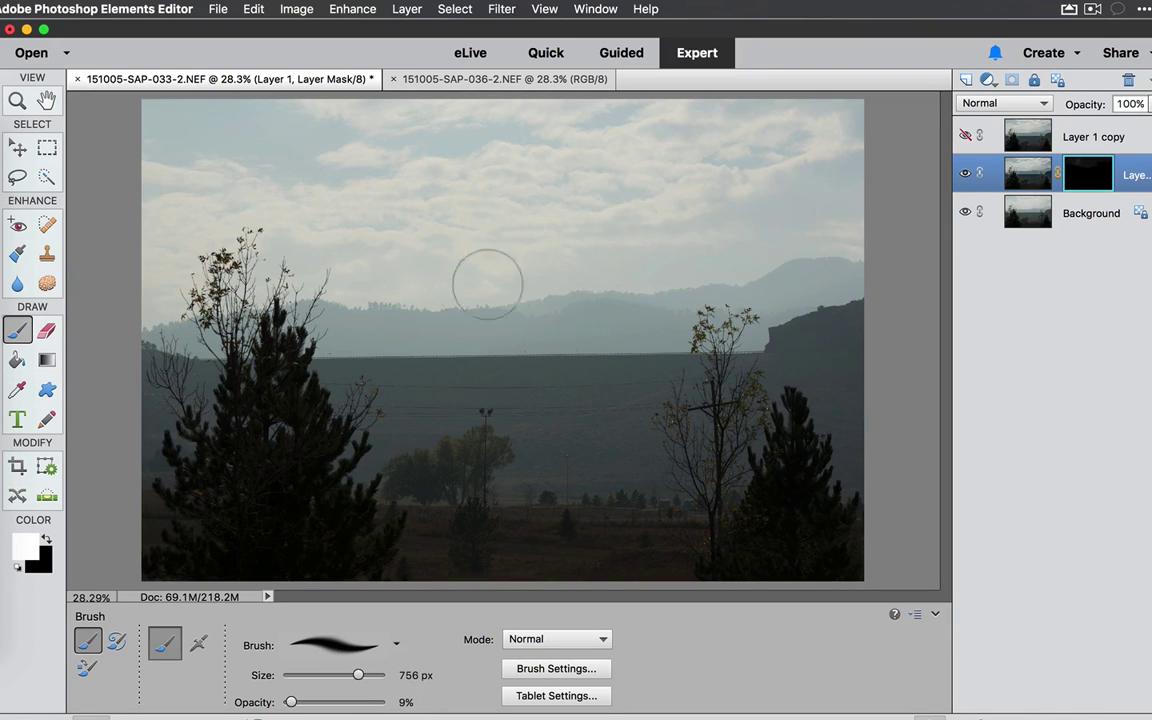
pyautogui.moveTo(487, 285)
pyautogui.mouseDown()
pyautogui.moveTo(458, 257)
pyautogui.moveTo(386, 257)
pyautogui.moveTo(384, 212)
pyautogui.mouseUp()
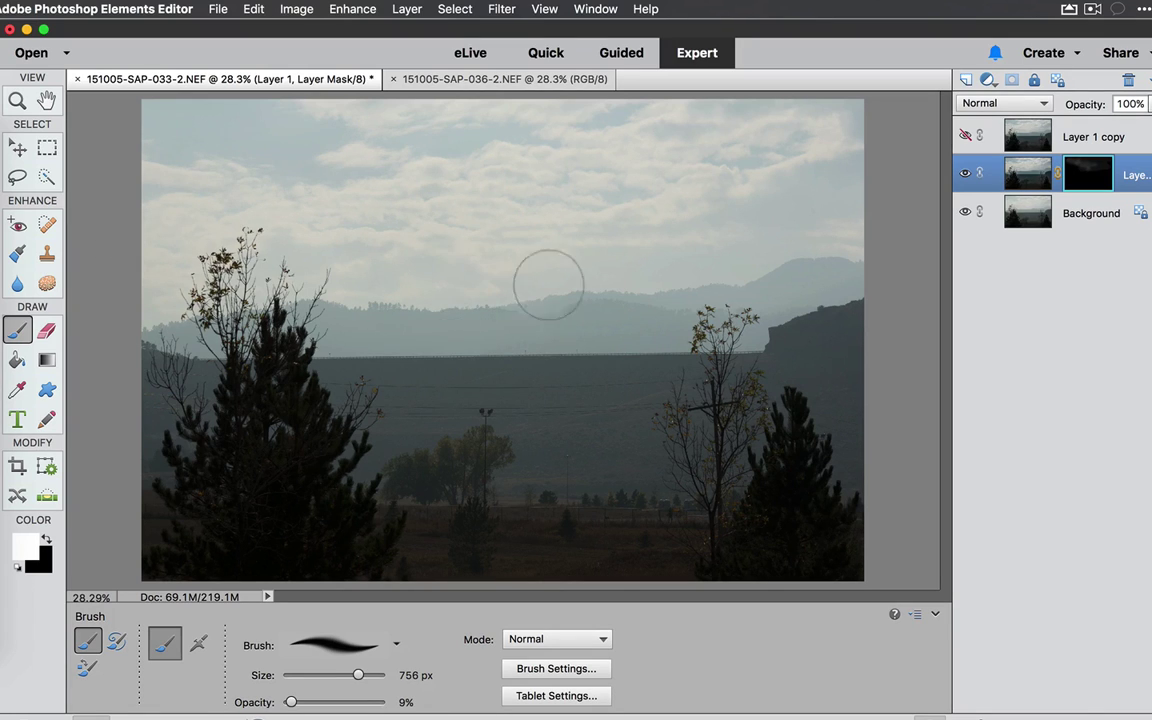
pyautogui.moveTo(549, 285)
pyautogui.mouseDown()
pyautogui.moveTo(320, 275)
pyautogui.moveTo(559, 252)
pyautogui.mouseUp()
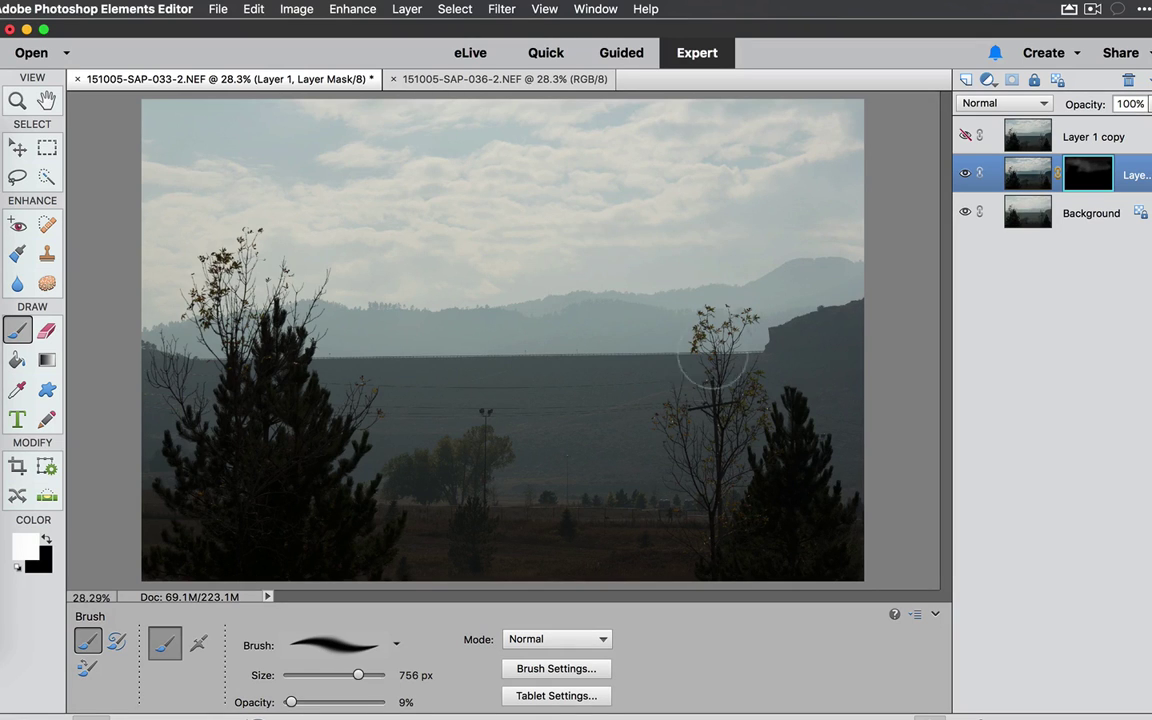
pyautogui.moveTo(660, 327)
pyautogui.mouseDown()
pyautogui.moveTo(612, 309)
pyautogui.moveTo(391, 288)
pyautogui.moveTo(217, 213)
pyautogui.mouseUp()
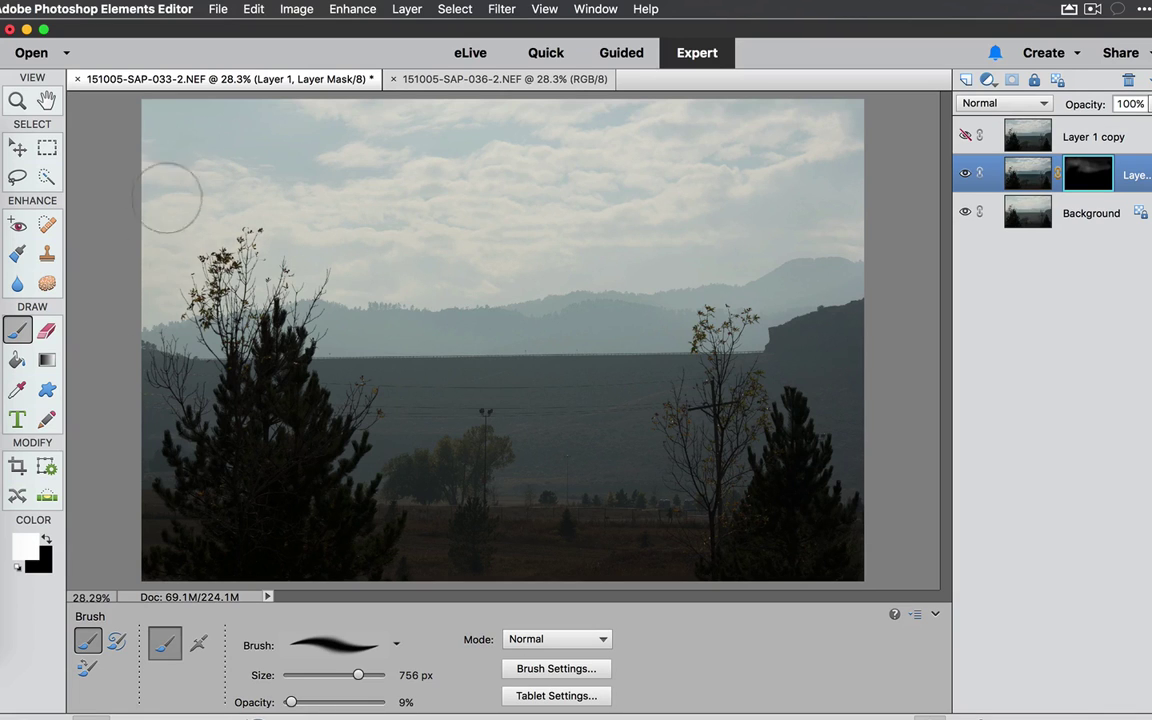
pyautogui.moveTo(130, 80); pyautogui.dragTo(490, 94)
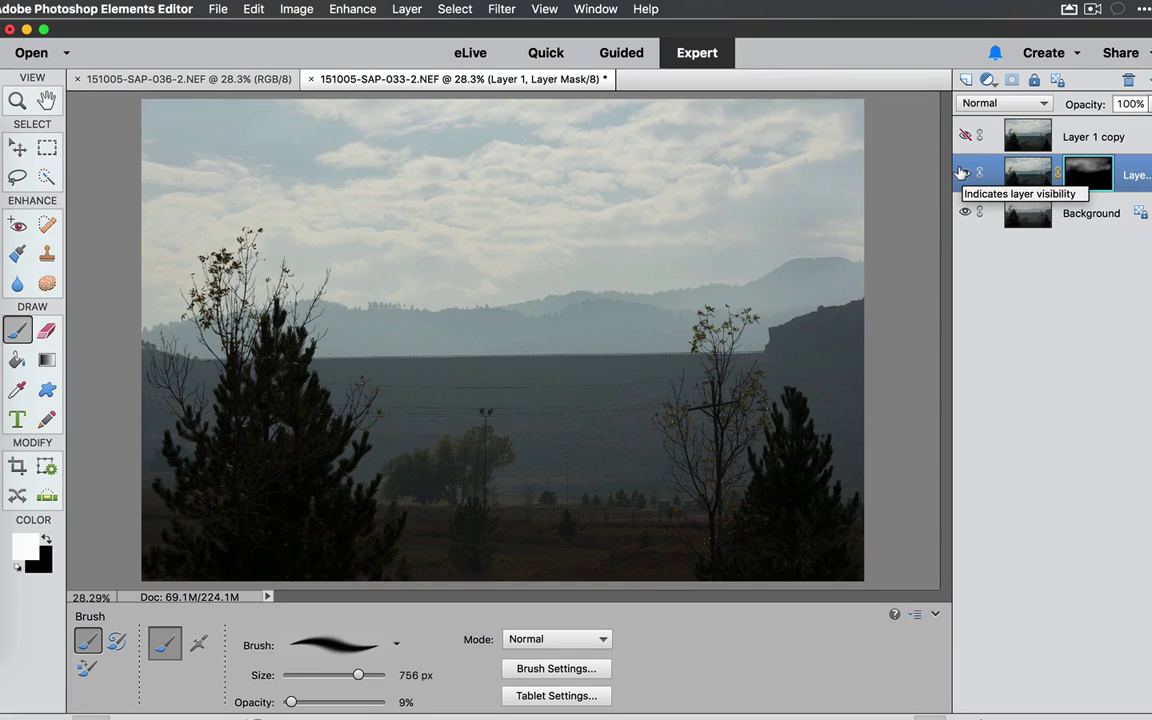
# Step: Toggle Layer 1 off and on to compare, then paint its mask down the right tree trunk
pyautogui.click(962, 173)
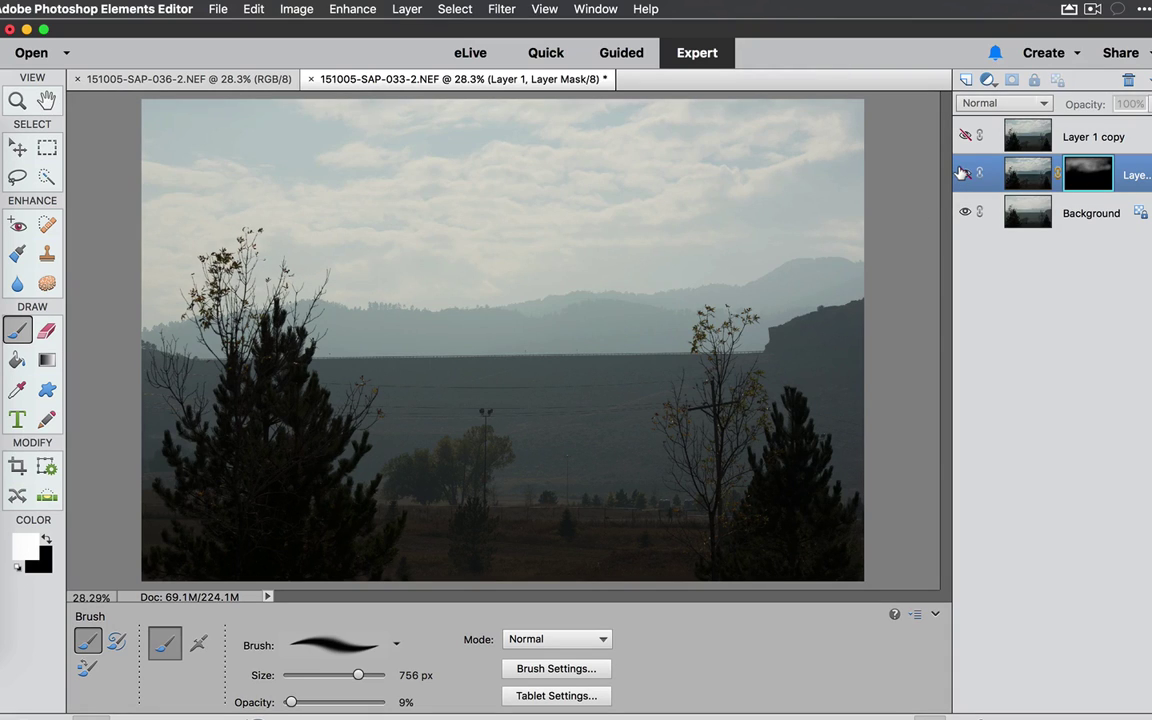
pyautogui.click(962, 173)
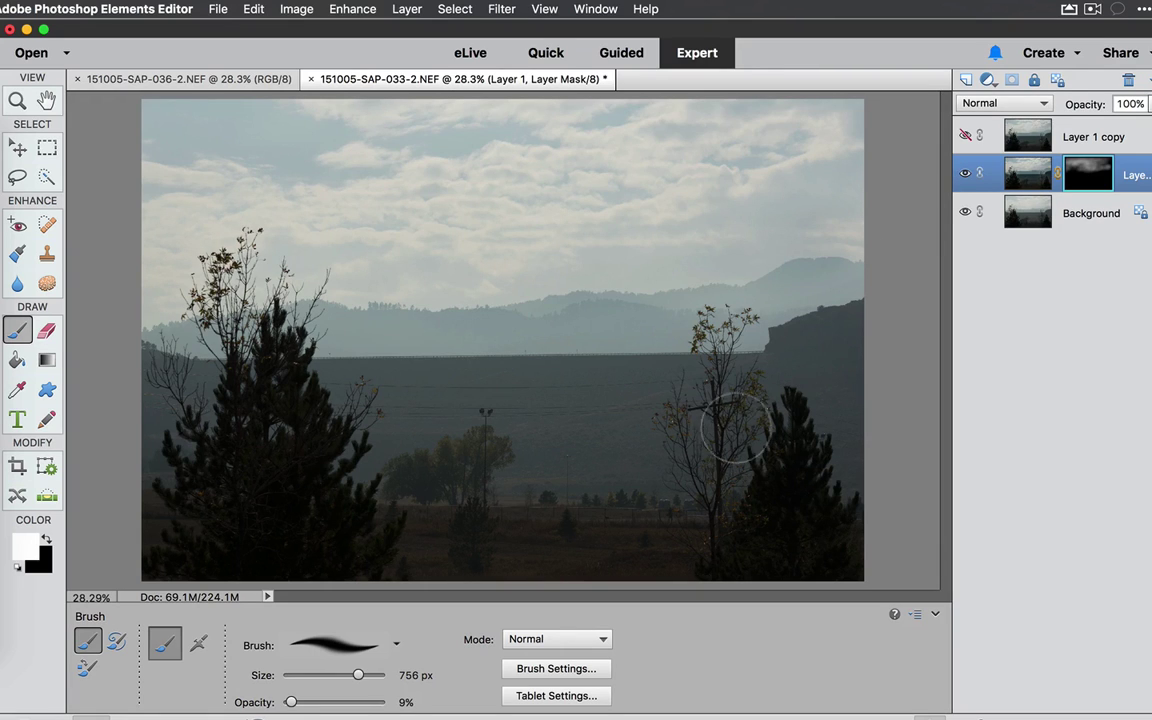
pyautogui.moveTo(735, 385)
pyautogui.mouseDown()
pyautogui.moveTo(699, 532)
pyautogui.moveTo(700, 345)
pyautogui.moveTo(727, 501)
pyautogui.moveTo(720, 404)
pyautogui.moveTo(728, 543)
pyautogui.mouseUp()
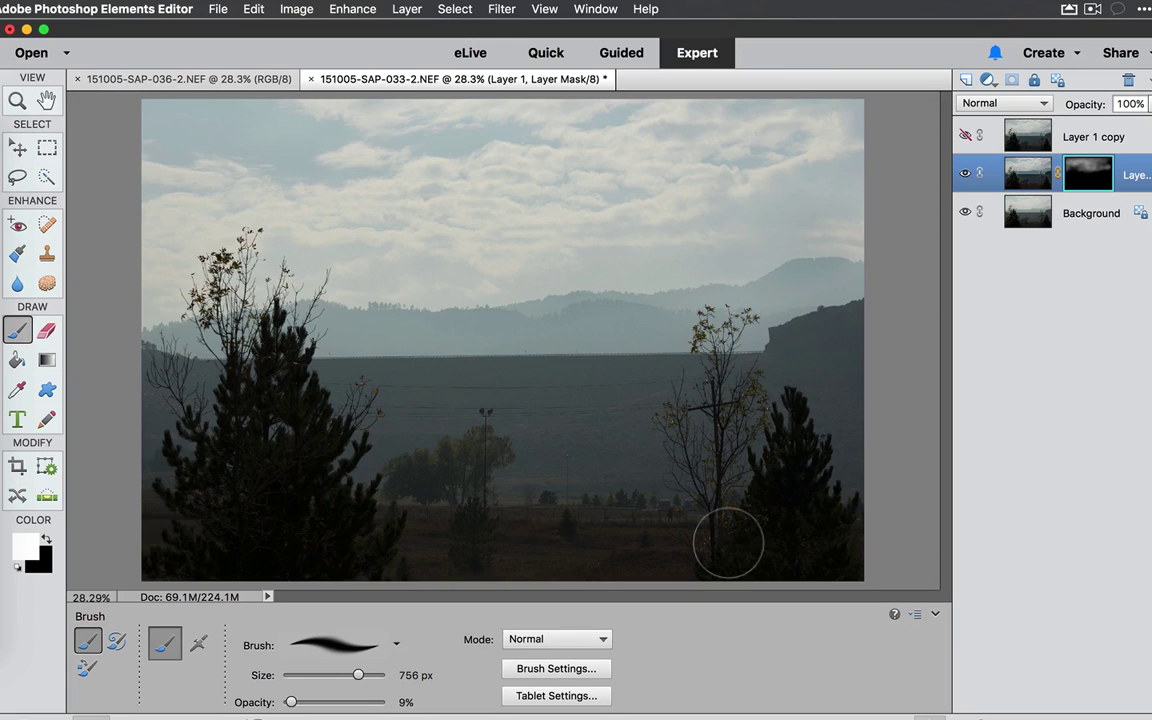